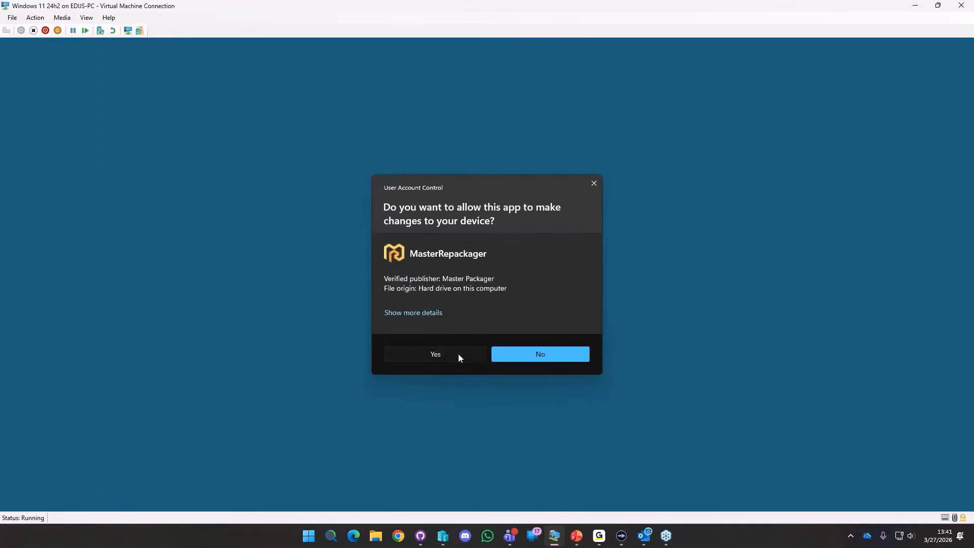
Approve the permission prompt and save a new first snapshot to begin capturing the system.
click(458, 354)
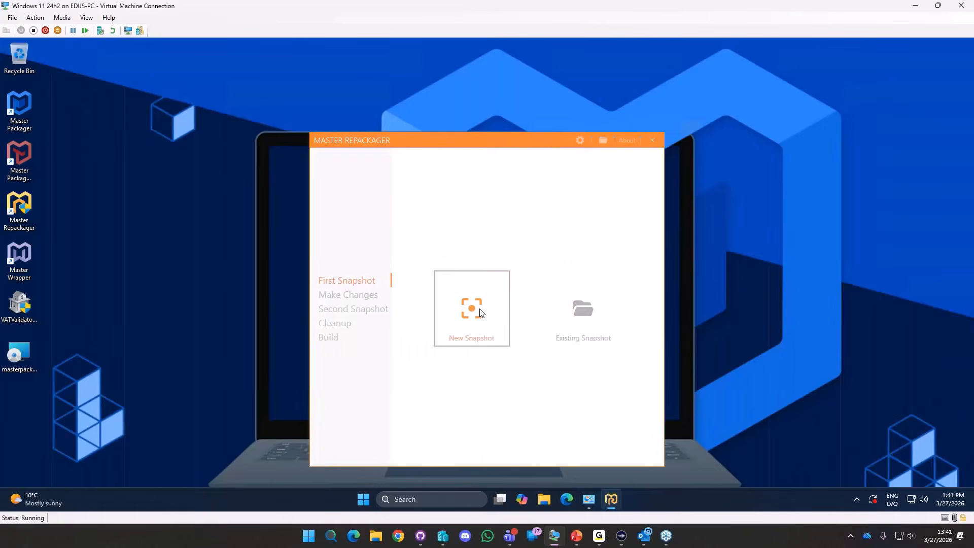
click(469, 308)
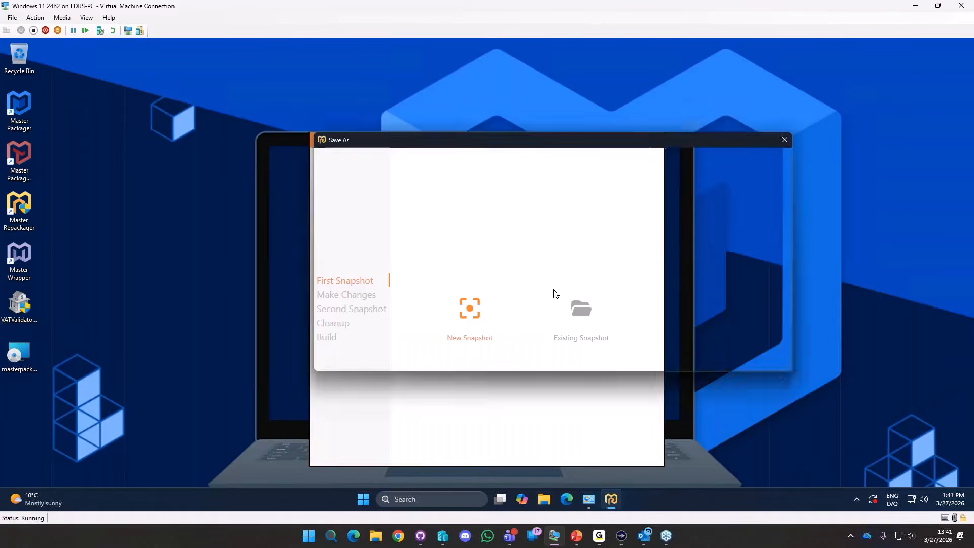
click(710, 356)
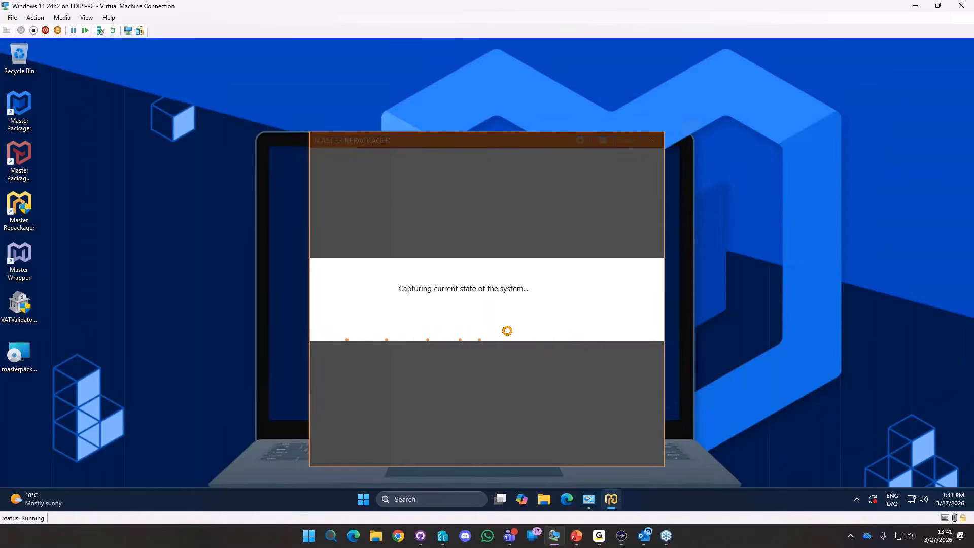
Select the VAT Validator setup file and acknowledge 'Snapshot creation was successful'.
click(16, 314)
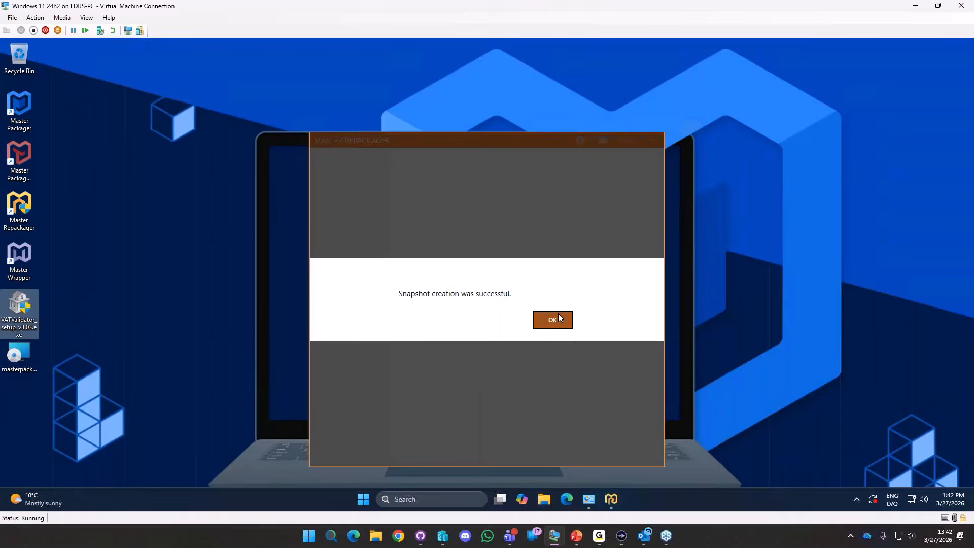
click(558, 318)
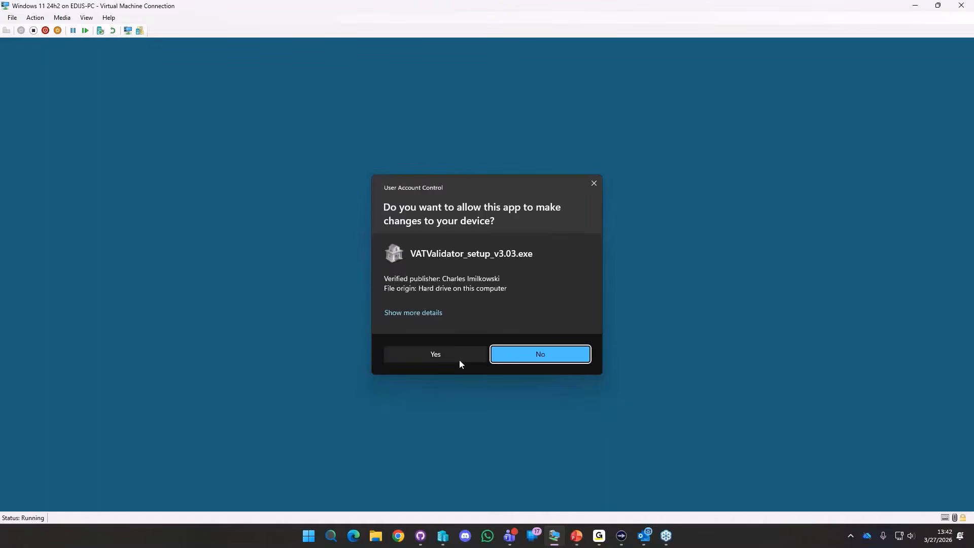
Install VAT Validator through to Finish, then confirm system changes are done and proceed.
click(459, 359)
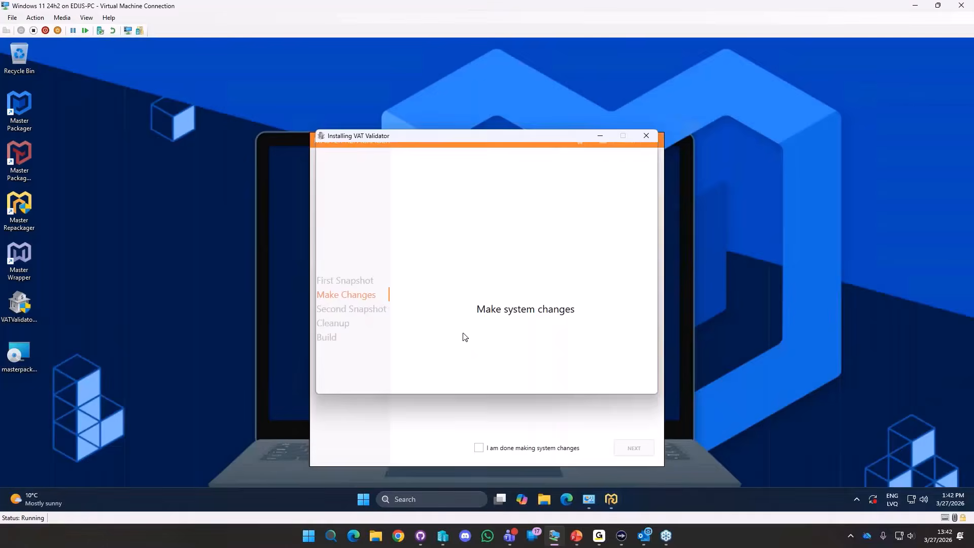
click(549, 377)
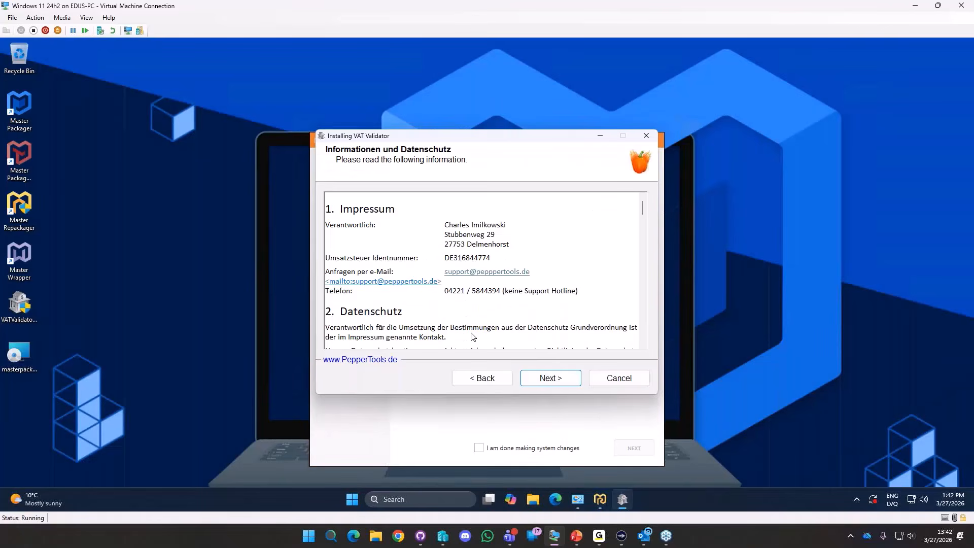
click(555, 377)
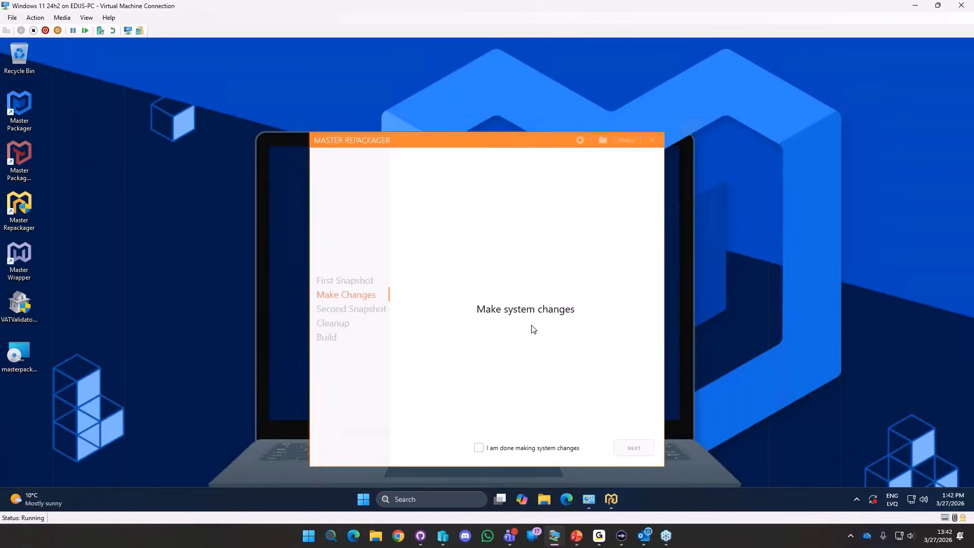
click(621, 380)
click(478, 448)
click(633, 448)
Take and save the second snapshot, acknowledge its success, and open Manage Files.
click(461, 316)
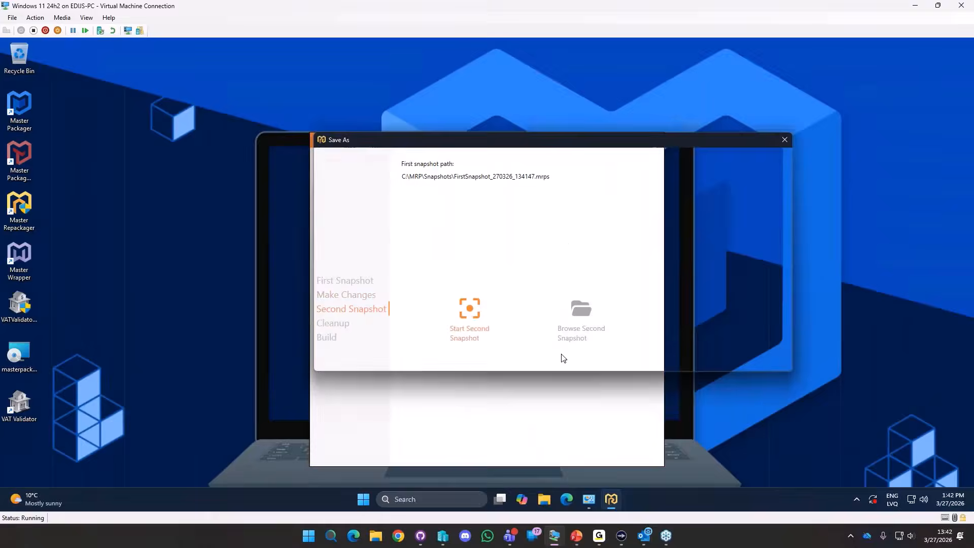
click(706, 358)
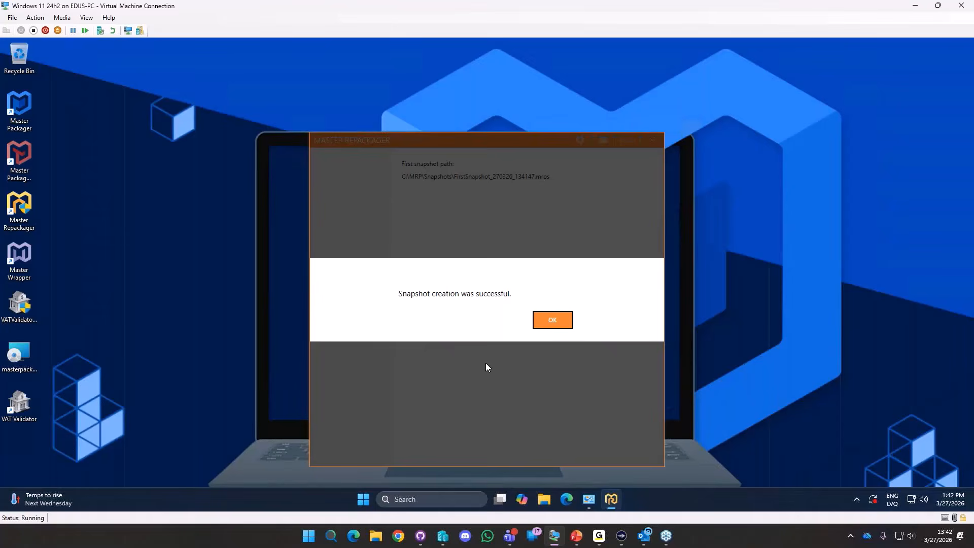
click(552, 320)
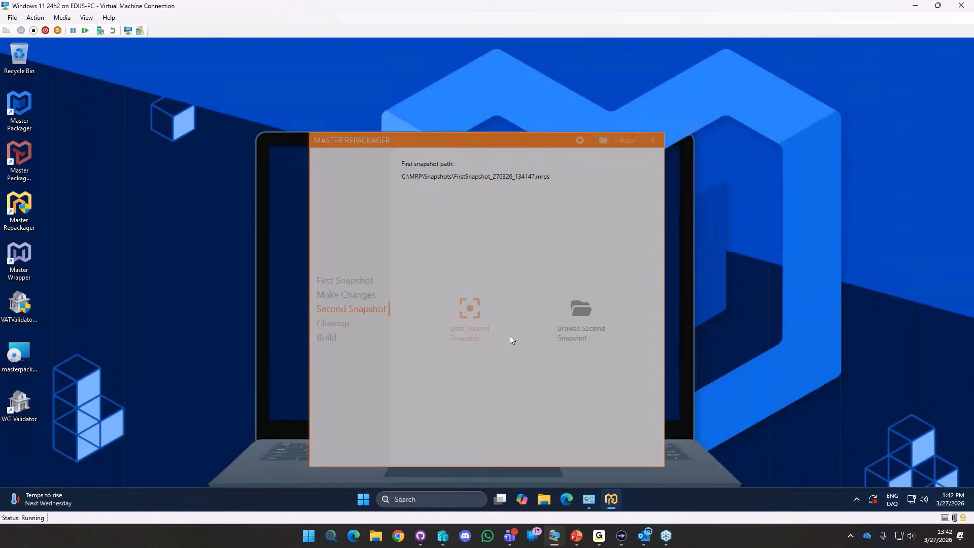
click(478, 304)
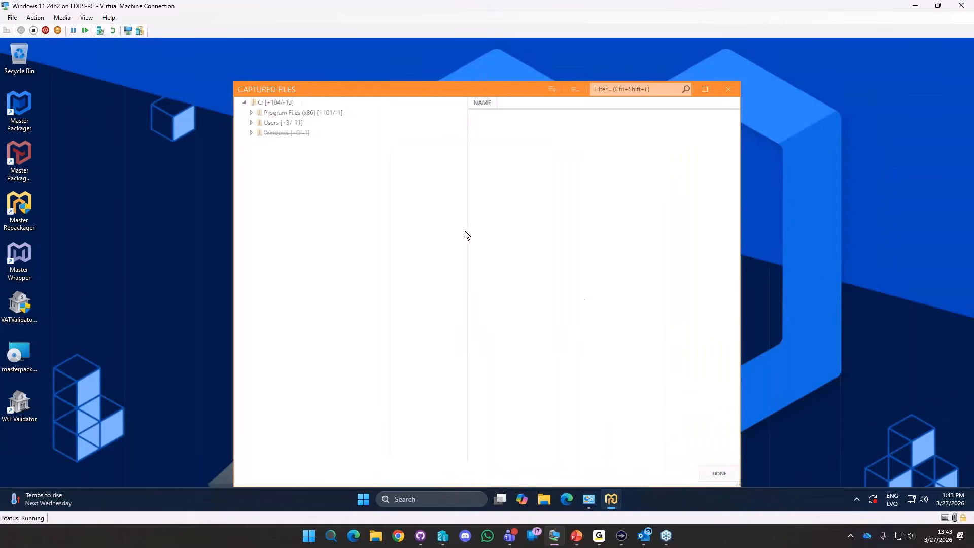
Open the captured Program Files (x86) folder in File Explorer and select uninstall.ini and uninstall.exe.
click(287, 114)
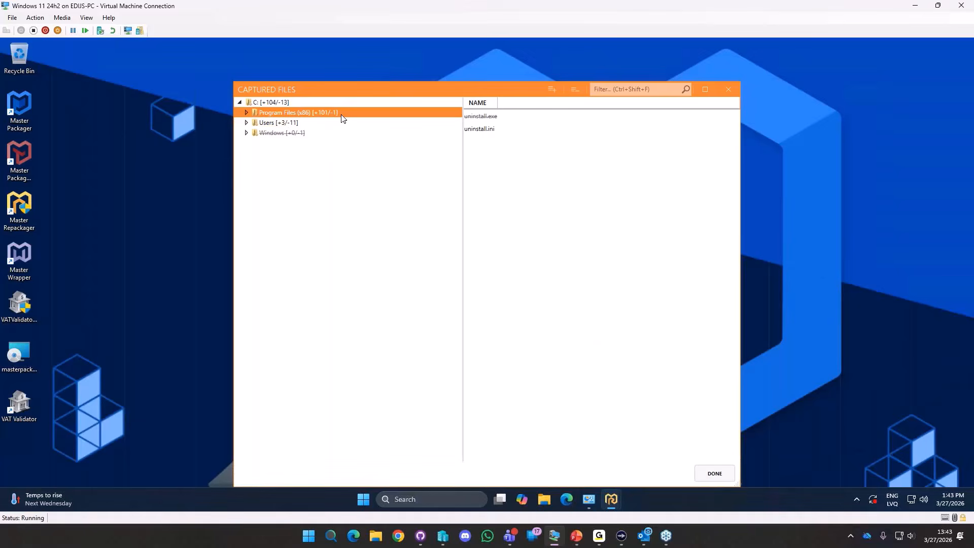
click(543, 499)
click(385, 248)
double_click(384, 248)
double_click(368, 284)
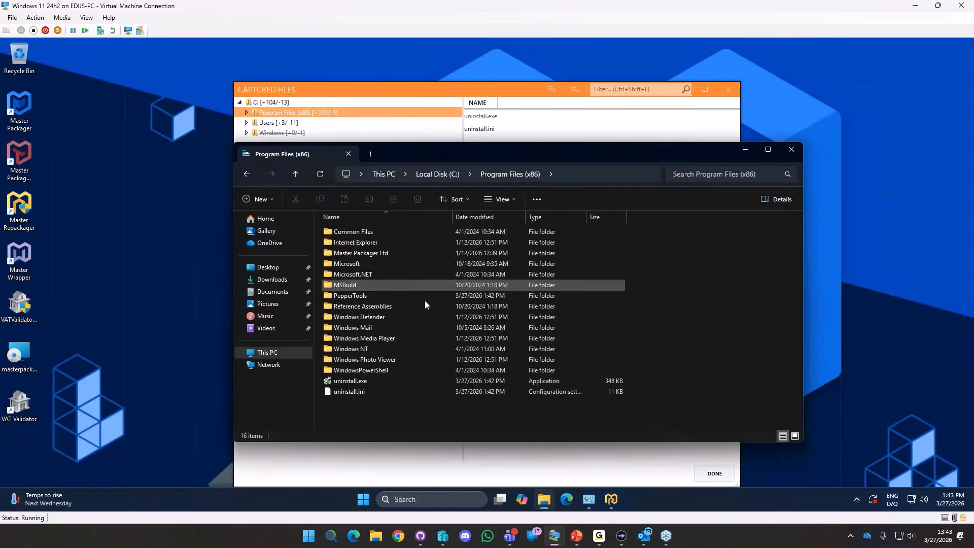
click(347, 391)
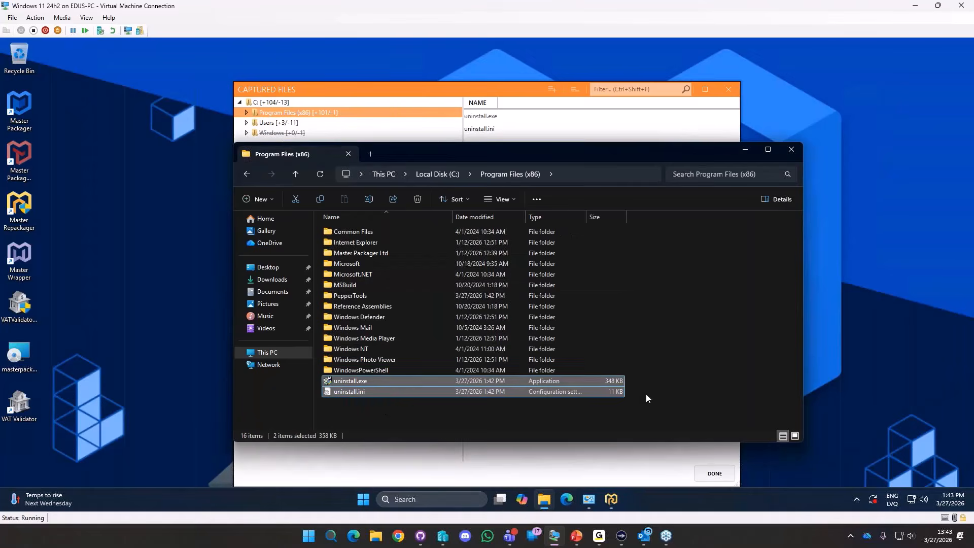
shift+click(445, 380)
double_click(298, 114)
Exclude uninstall.ini from the capture and review the PepperTools VAT Validator v3.03 files.
right_click(483, 128)
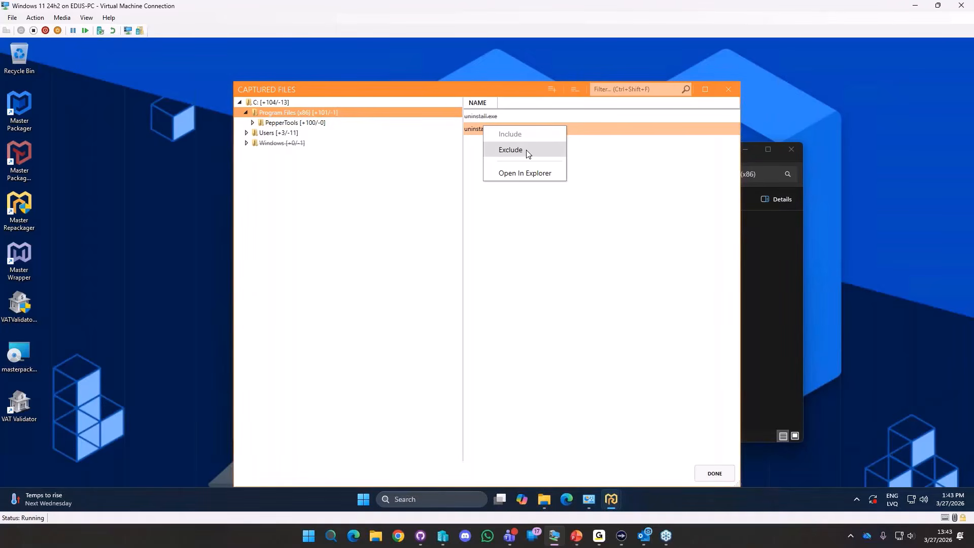
click(511, 151)
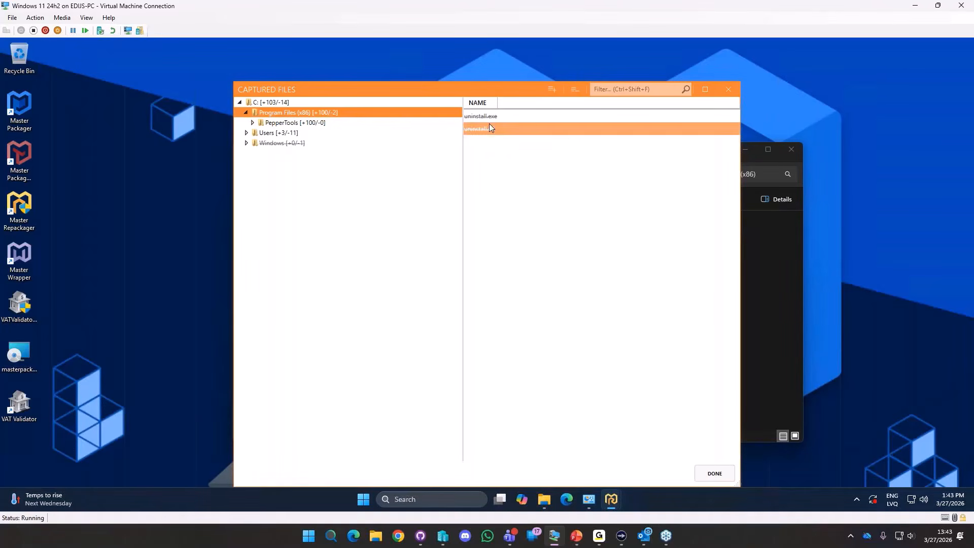
double_click(316, 125)
click(321, 134)
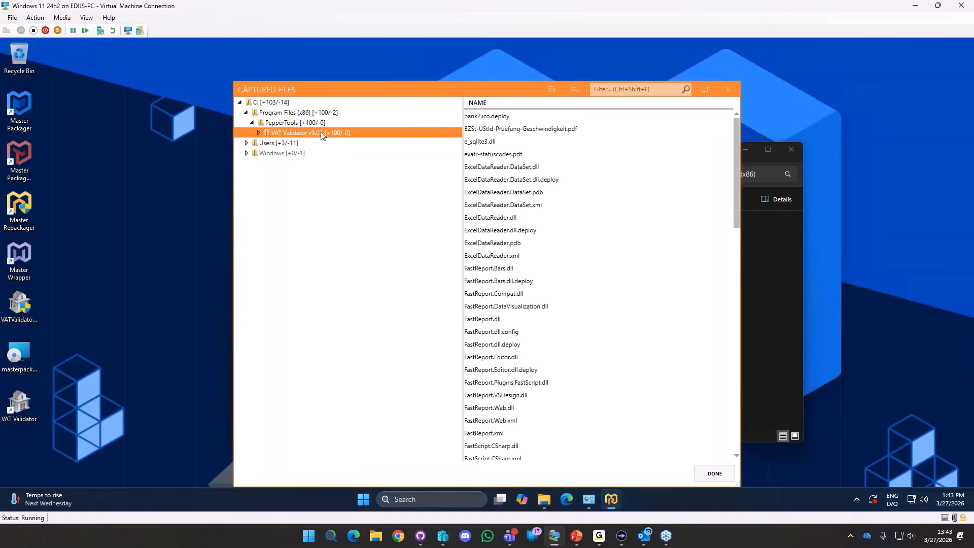
Exclude the Uninstall.lnk shortcut in the user's Start Menu PepperTools folder.
double_click(285, 144)
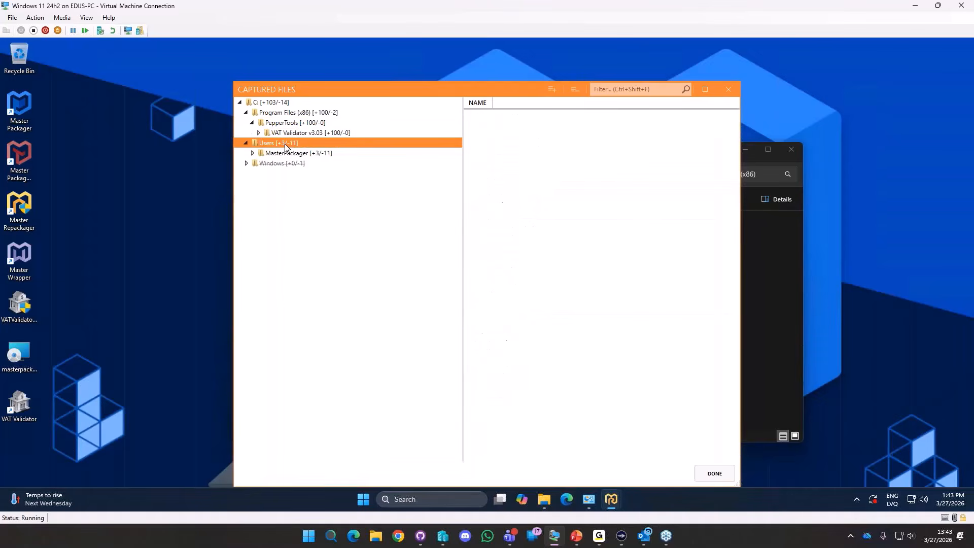
double_click(310, 152)
double_click(308, 163)
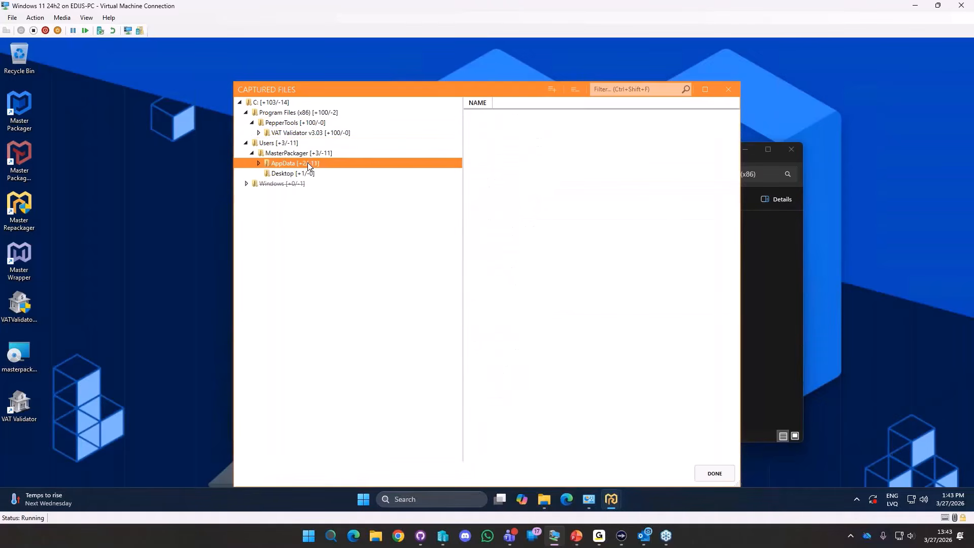
double_click(302, 193)
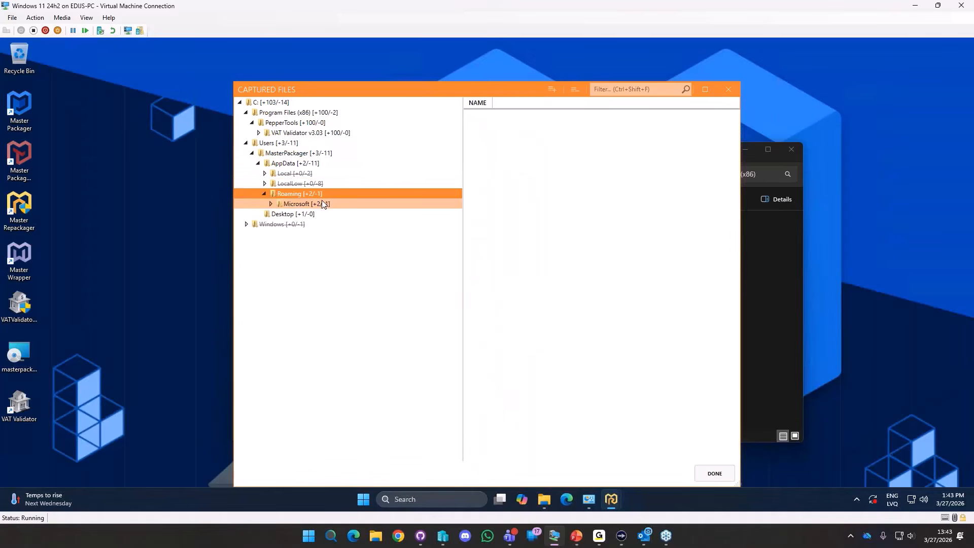
double_click(324, 204)
click(326, 225)
double_click(334, 225)
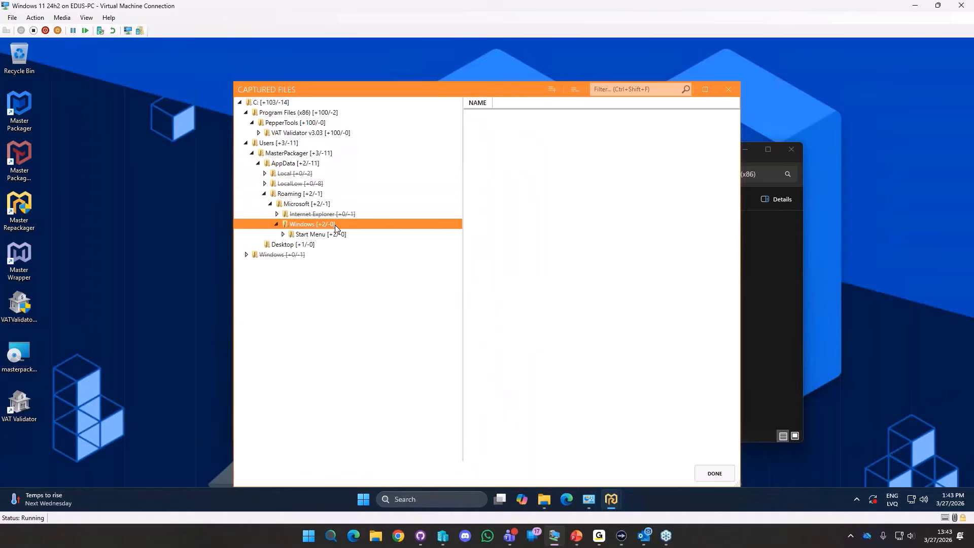
click(331, 234)
double_click(333, 235)
click(332, 245)
double_click(332, 244)
click(345, 254)
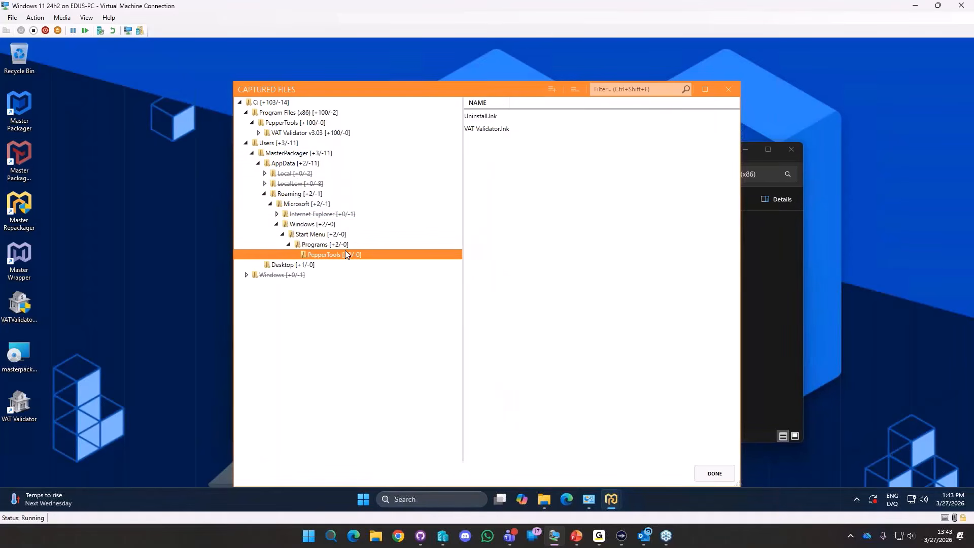
right_click(483, 117)
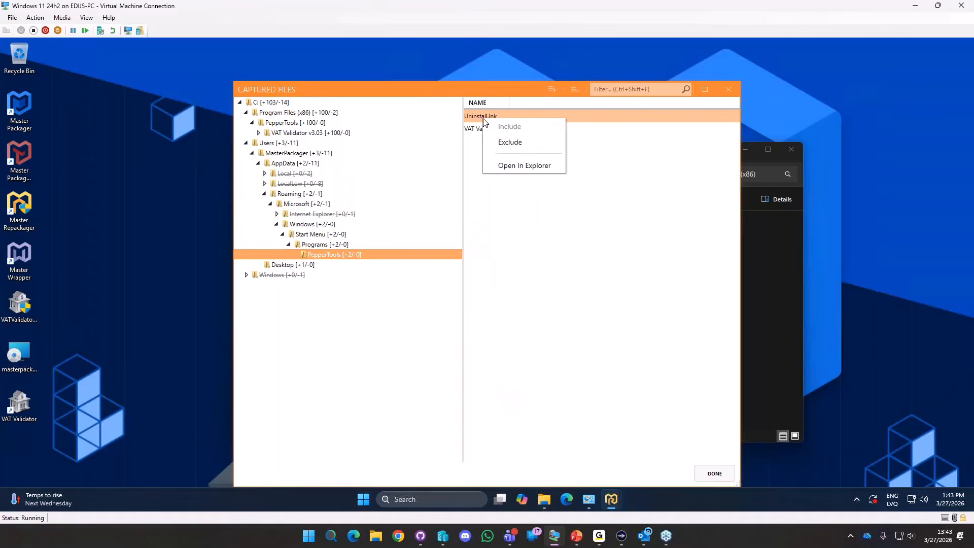
click(513, 142)
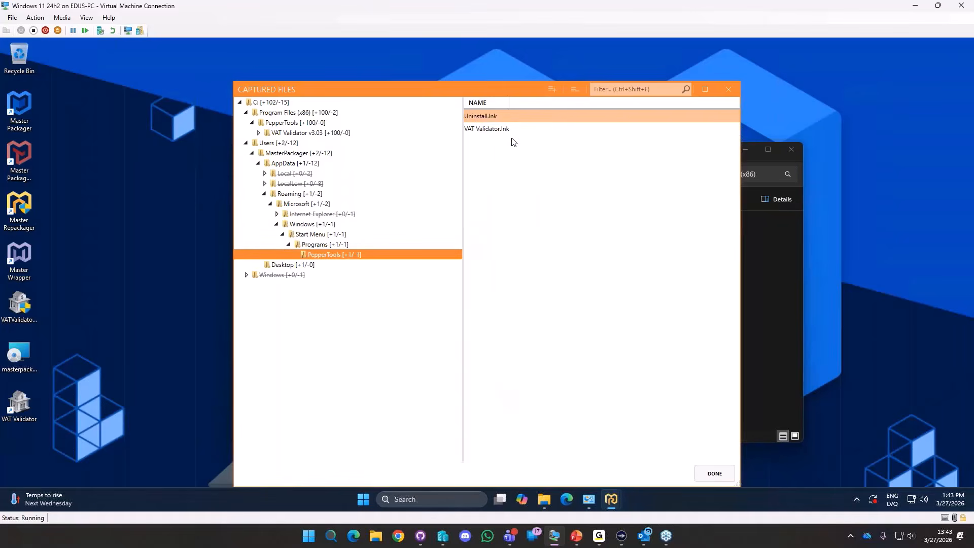
Check the VAT Validator.lnk and Desktop shortcut files, then finish file cleanup.
click(487, 131)
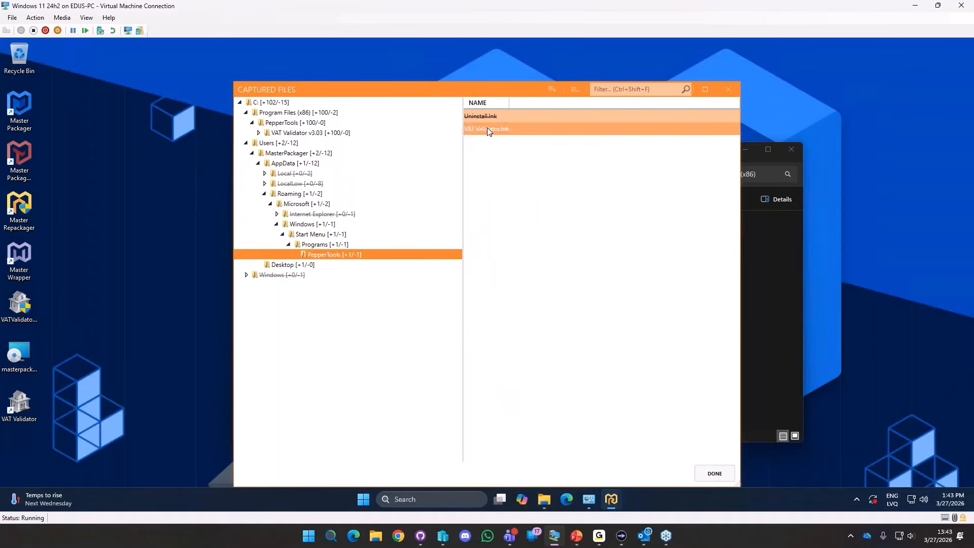
click(290, 264)
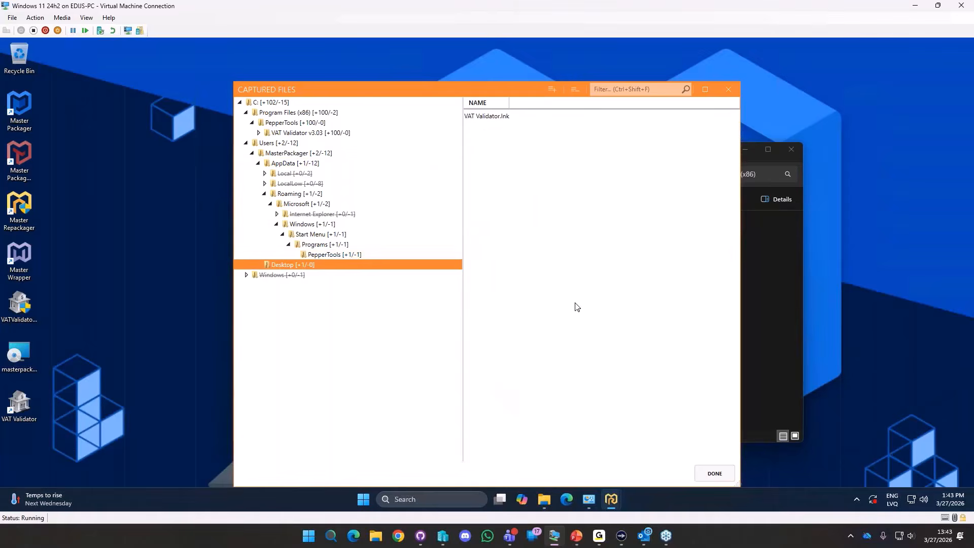
click(712, 470)
click(575, 307)
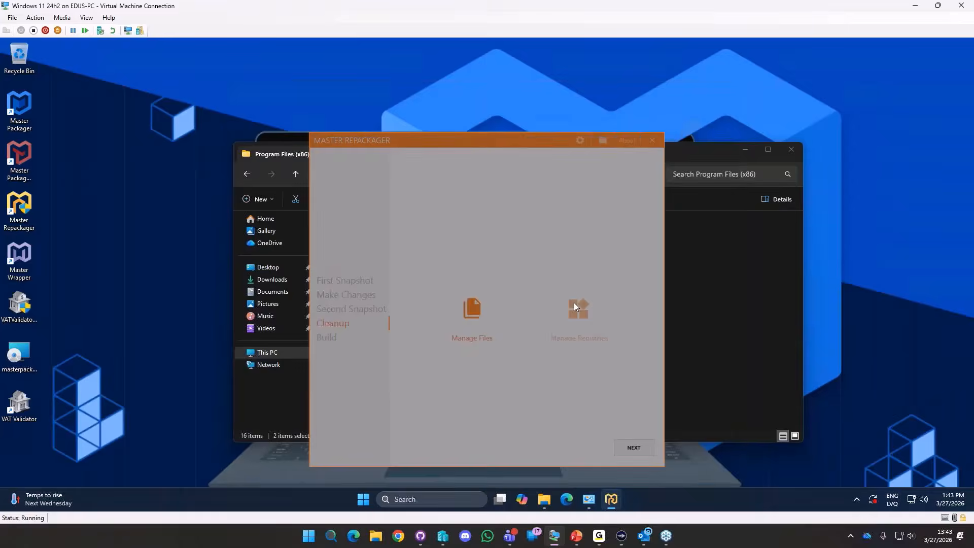
Expand the captured current-user registry keys through Software\Microsoft and Windows NT.
click(284, 113)
key(Right)
key(Right)
key(Right)
key(Right)
key(Right)
key(Right)
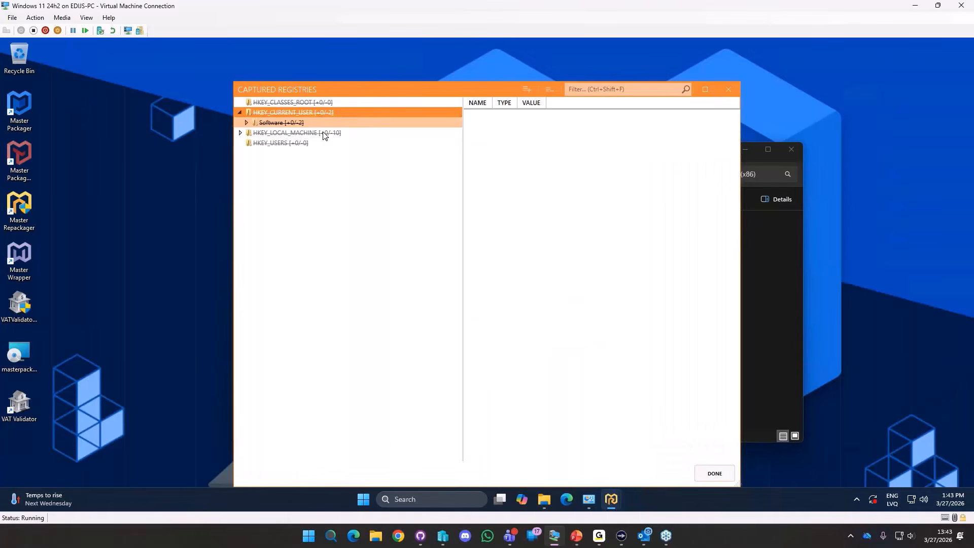
key(Right)
key(Right)
key(Right)
key(Right)
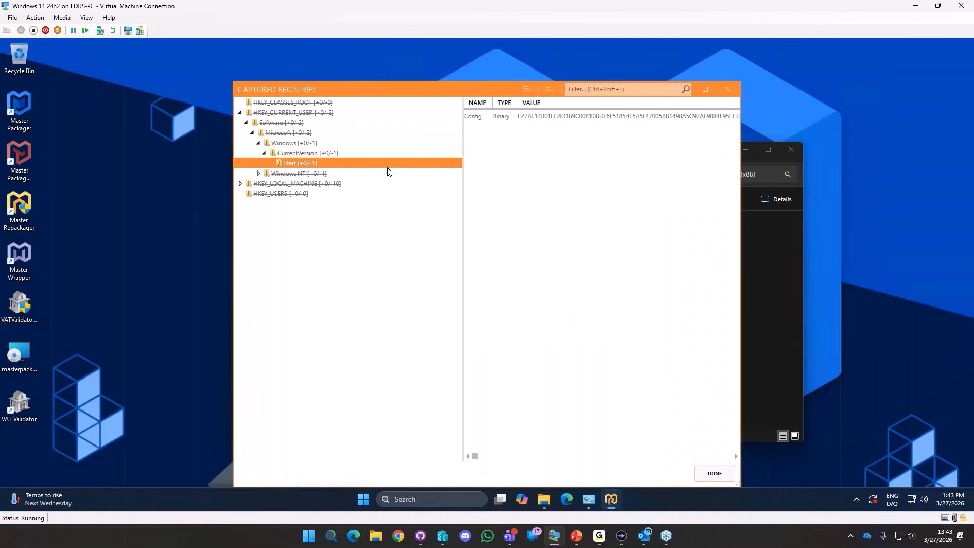
key(Down)
key(Right)
key(Right)
key(Right)
key(Right)
key(Right)
key(Right)
key(Right)
key(Right)
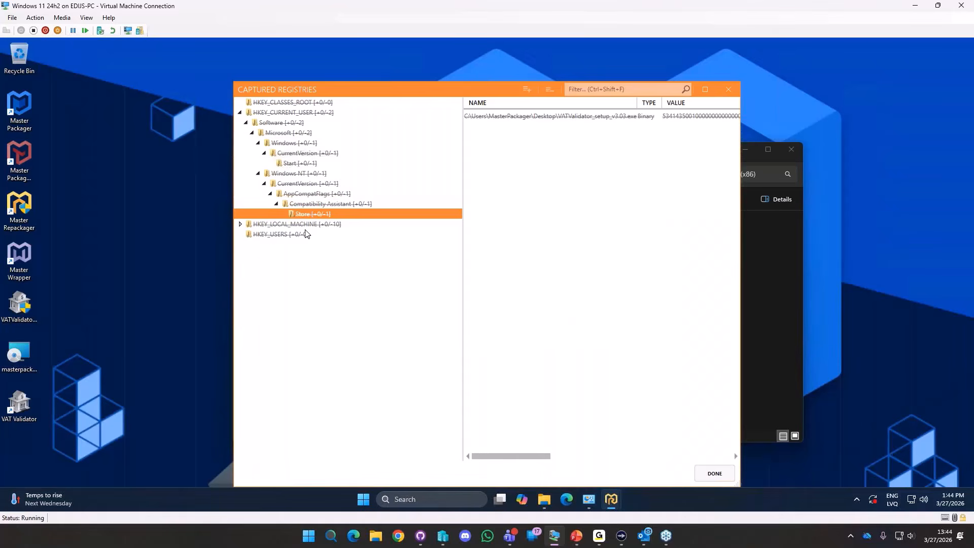
Inspect the local-machine VAT Validator v3.03 Uninstall key, then finish registry review and continue to Build.
click(322, 224)
key(Right)
key(Right)
key(Right)
key(Right)
key(Right)
key(Right)
key(Right)
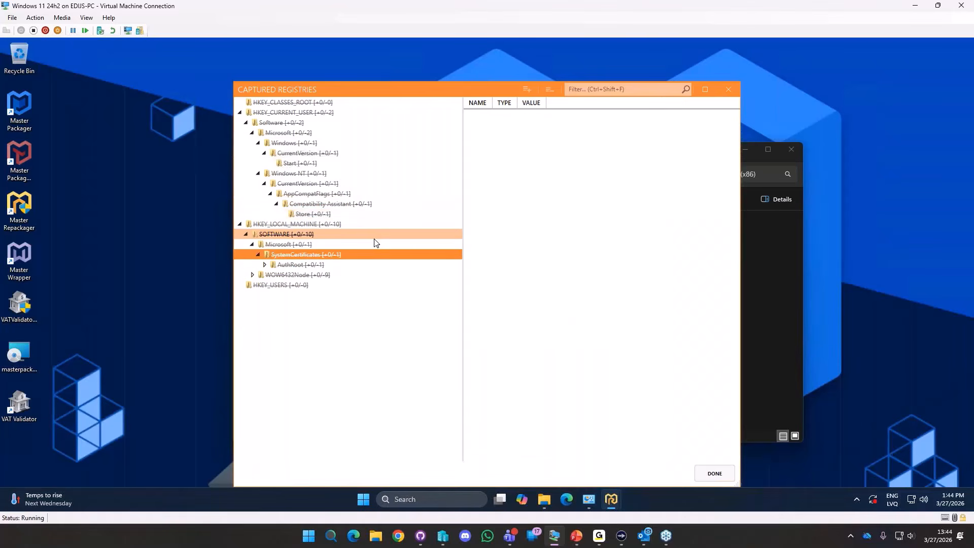
key(Down)
key(Down)
key(Down)
key(Up)
key(Right)
key(Right)
key(Right)
key(Right)
key(Right)
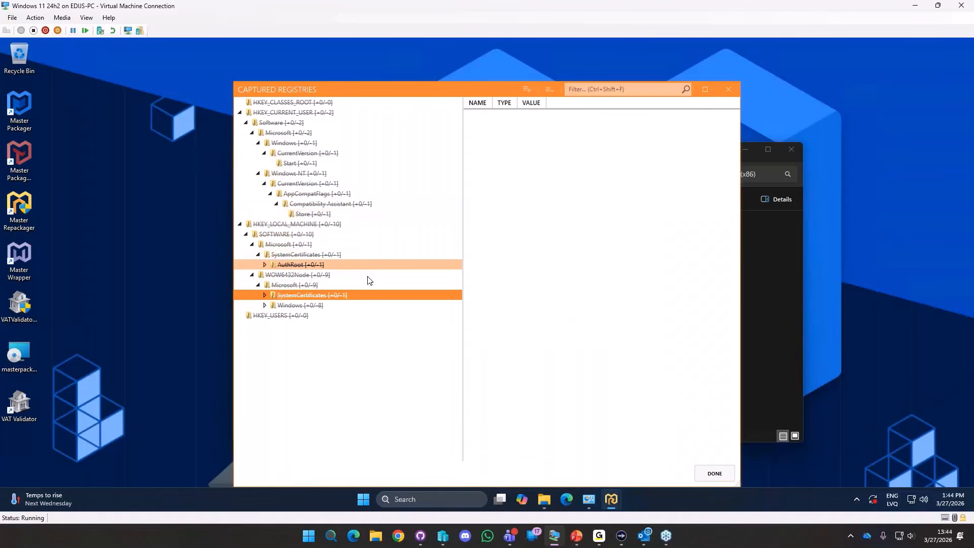
key(Down)
key(Down)
key(Right)
key(Right)
key(Right)
key(Right)
key(Right)
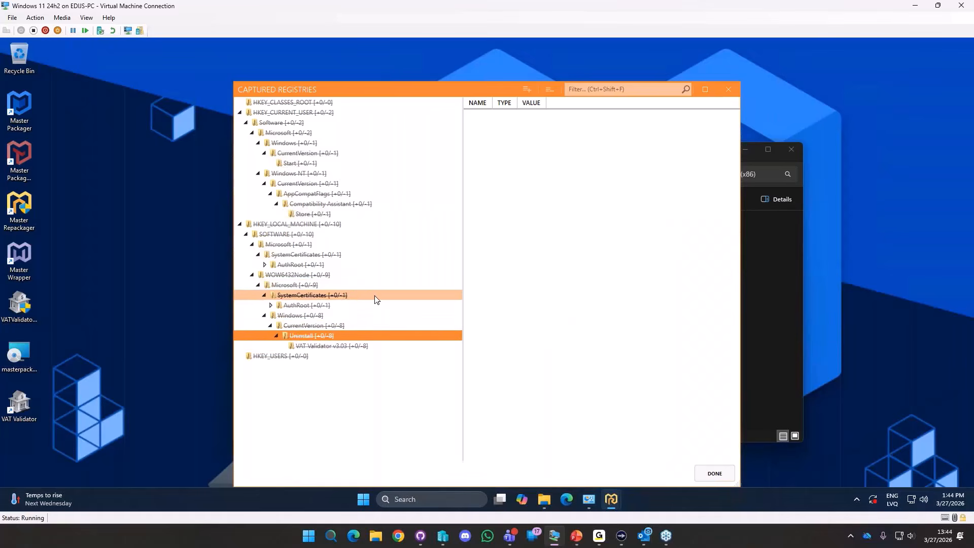
click(330, 345)
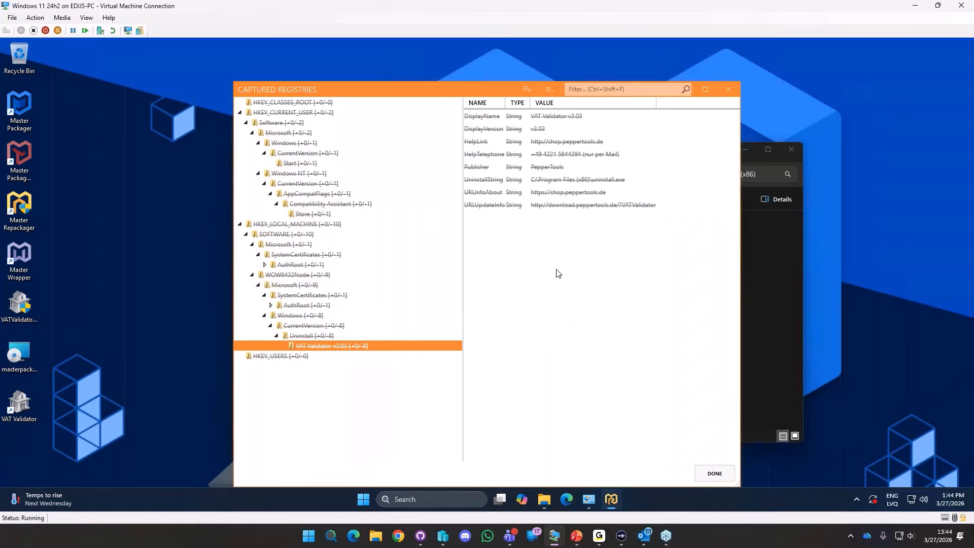
click(717, 469)
click(633, 448)
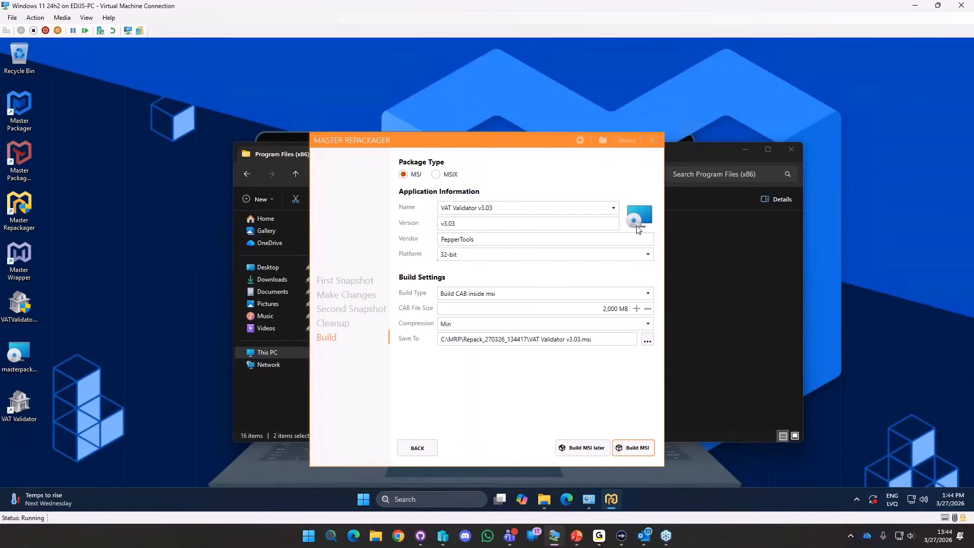
Check the VAT Validator v3.03 entry in the installed programs list.
click(587, 500)
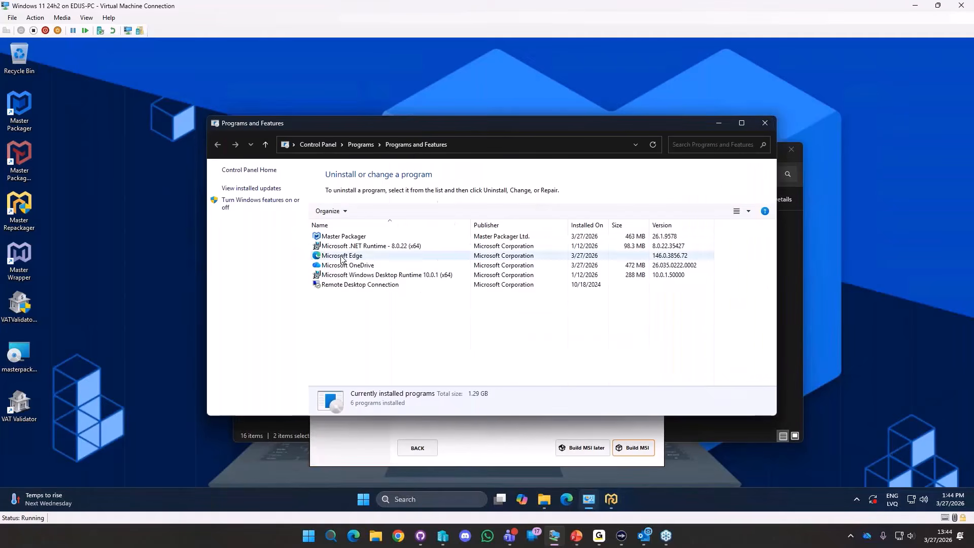
click(333, 297)
click(724, 123)
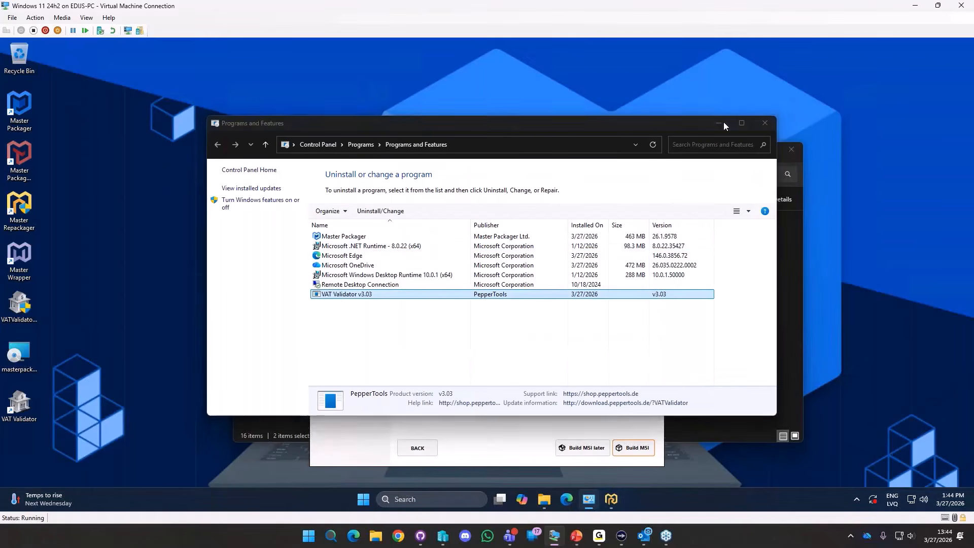
Set the package icon to the VAT Validator icon from the desktop shortcut.
click(644, 214)
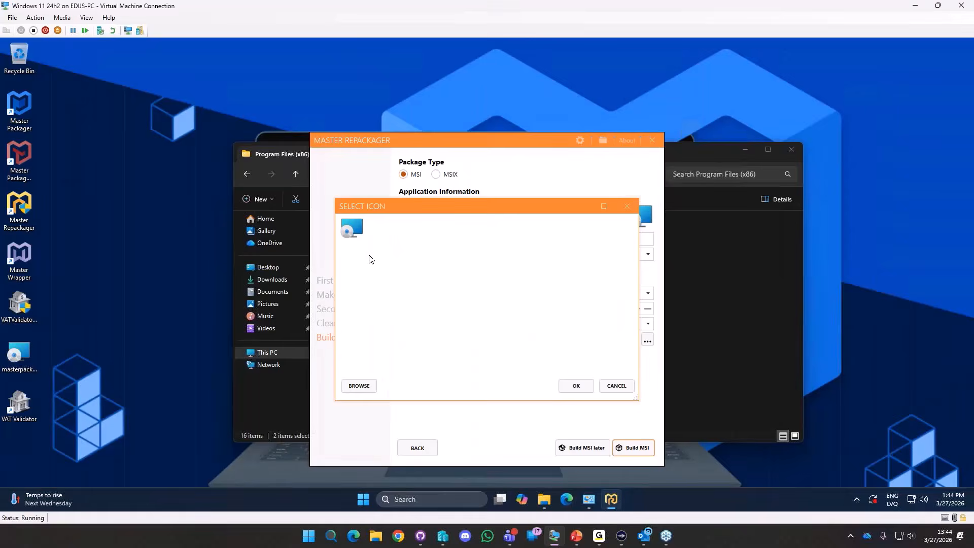
click(359, 386)
click(384, 316)
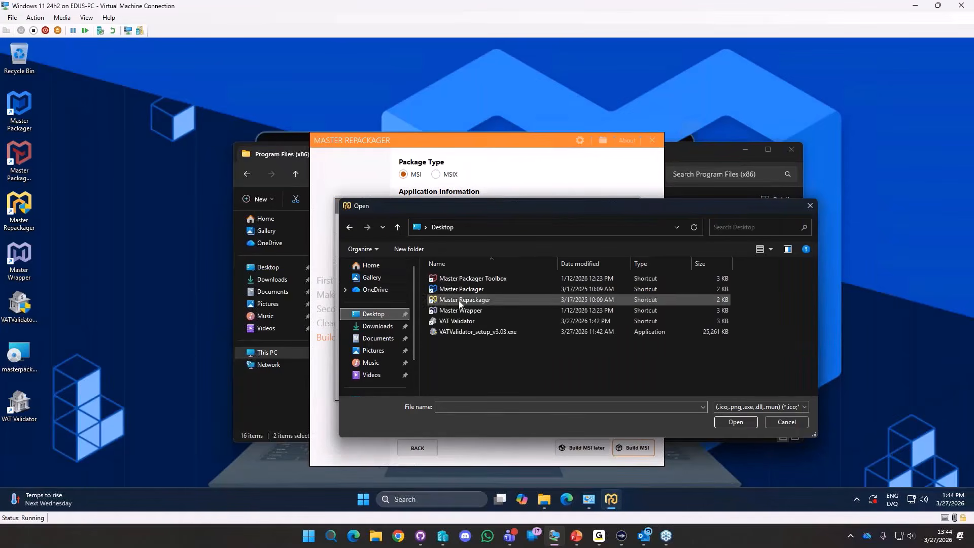
double_click(459, 327)
click(385, 238)
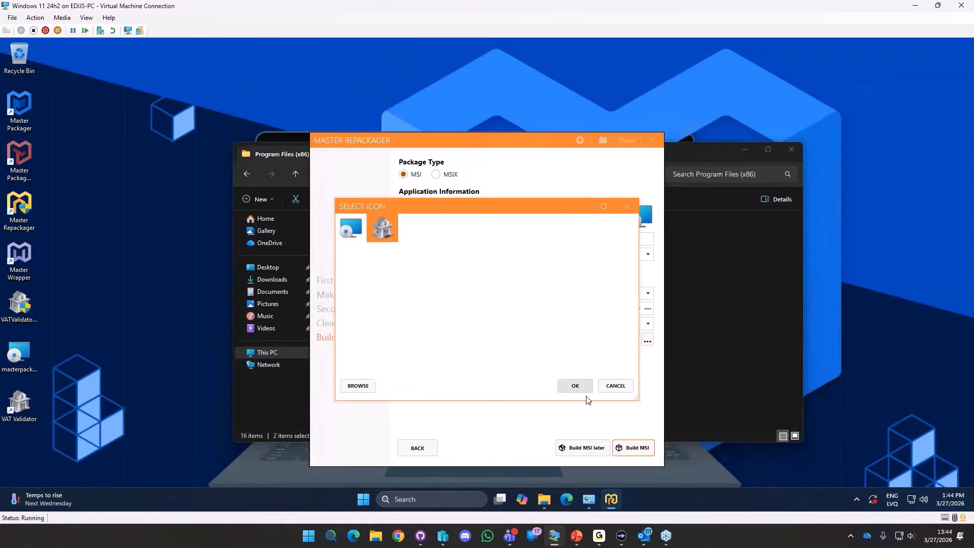
click(575, 386)
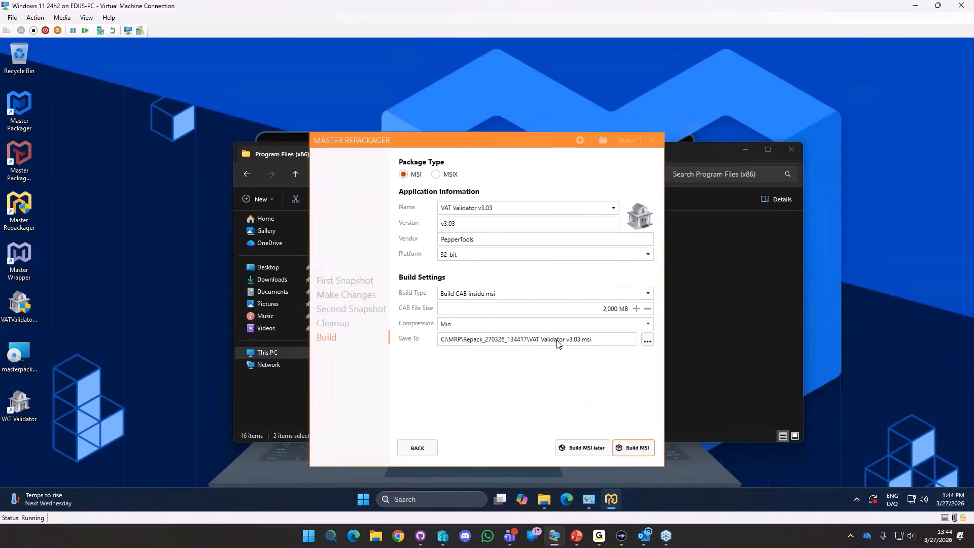
Change the version from v3.03 to 3.03.0 and build the MSI.
click(629, 448)
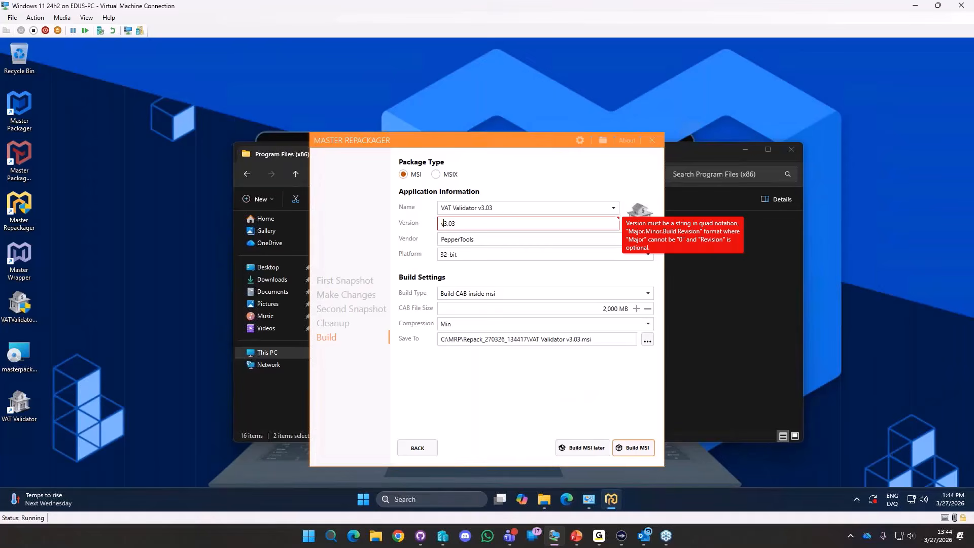
key(BackSpace)
text(.0)
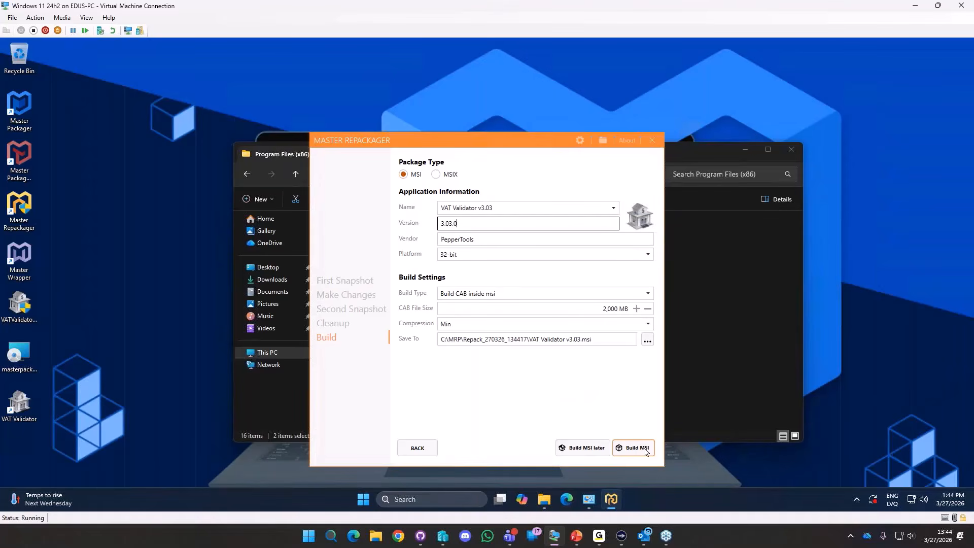
click(644, 448)
Build the VAT Validator v3.03.msi and acknowledge the 'Build successful' message.
click(633, 447)
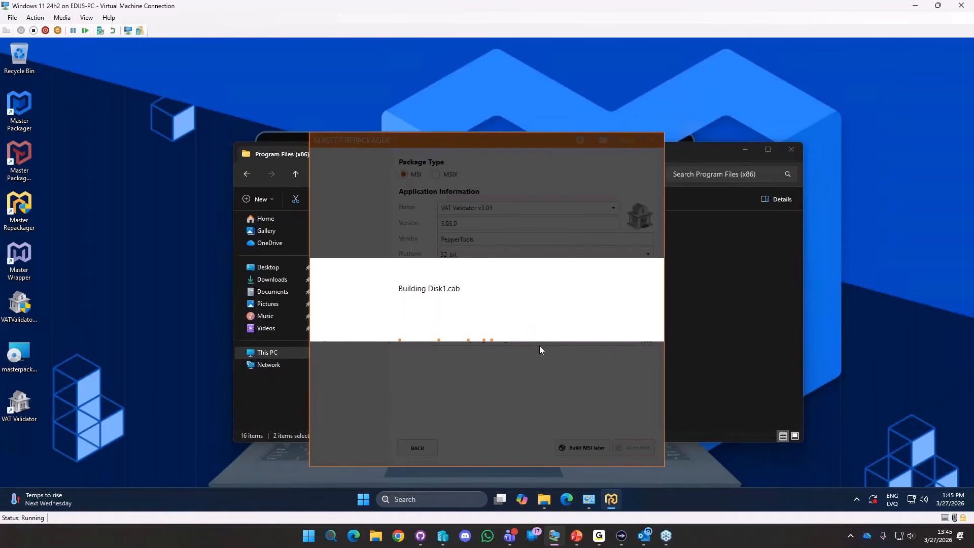
click(556, 319)
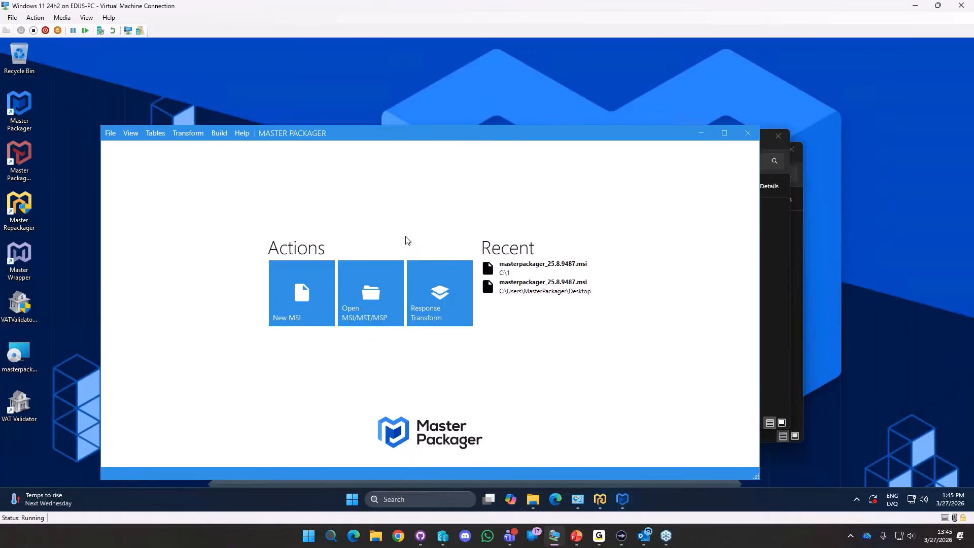
Open the built VAT Validator v3.03.msi in Master Packager and maximize the window.
click(777, 236)
drag(312, 229, 169, 242)
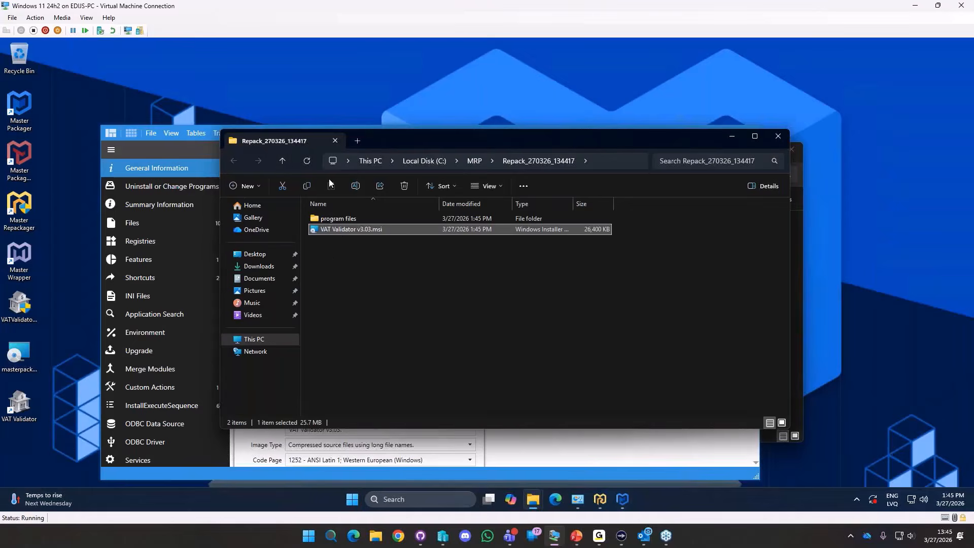
click(534, 461)
double_click(547, 133)
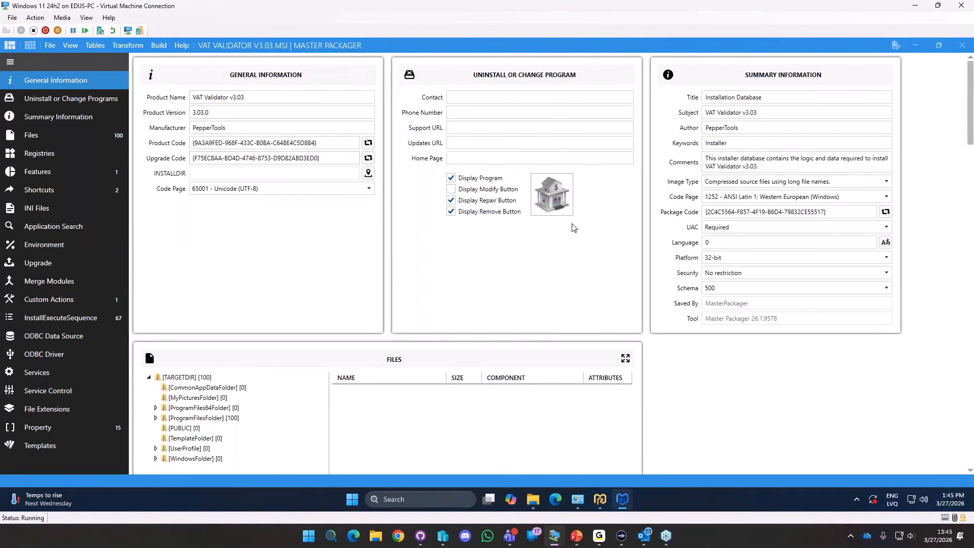
Hide empty folders in the Files tree and expand ProgramFilesFolder > PepperTools > VAT Validator v3.03.
click(203, 407)
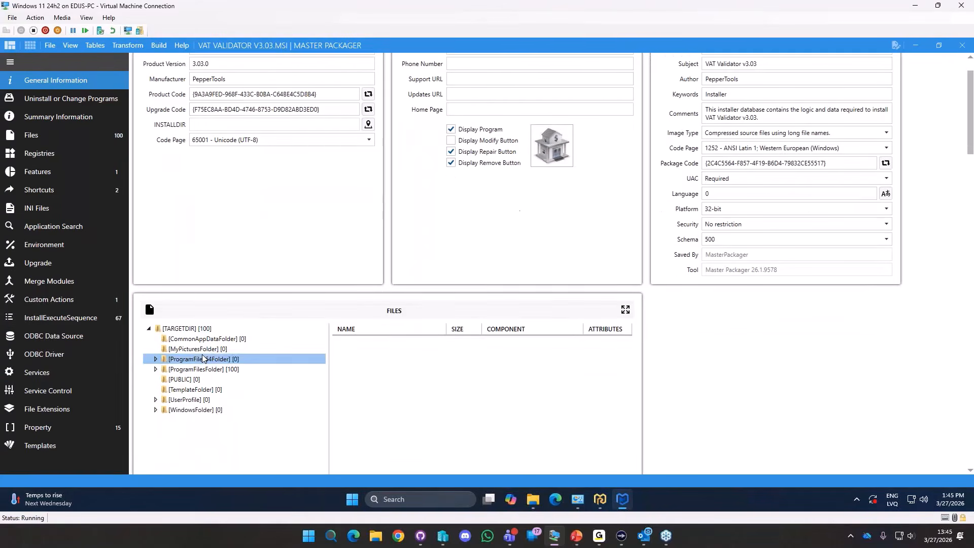
right_click(203, 358)
click(248, 210)
double_click(213, 339)
double_click(214, 345)
scroll(152, 253, down, 2)
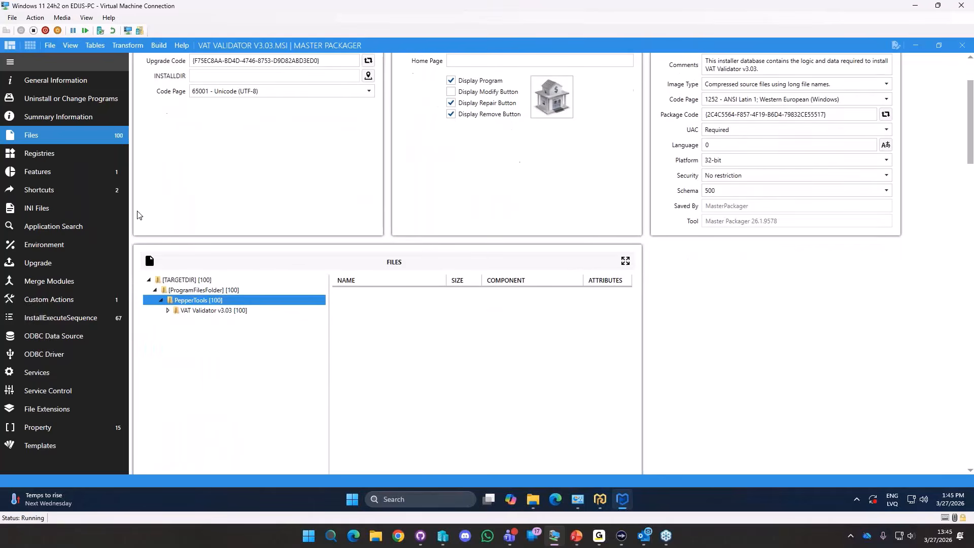
Review the package's VAT Validator shortcuts, widening the location column.
click(84, 188)
click(167, 115)
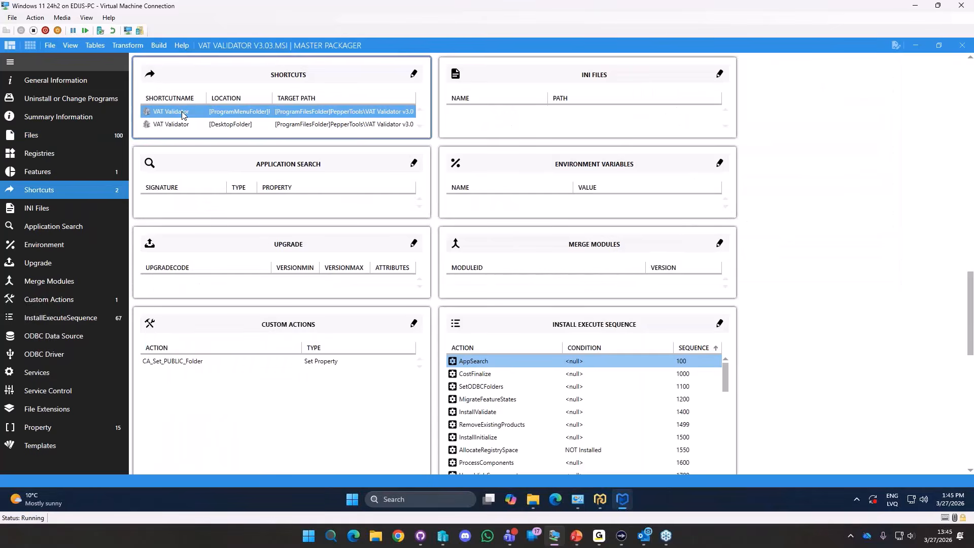
drag(271, 98, 284, 98)
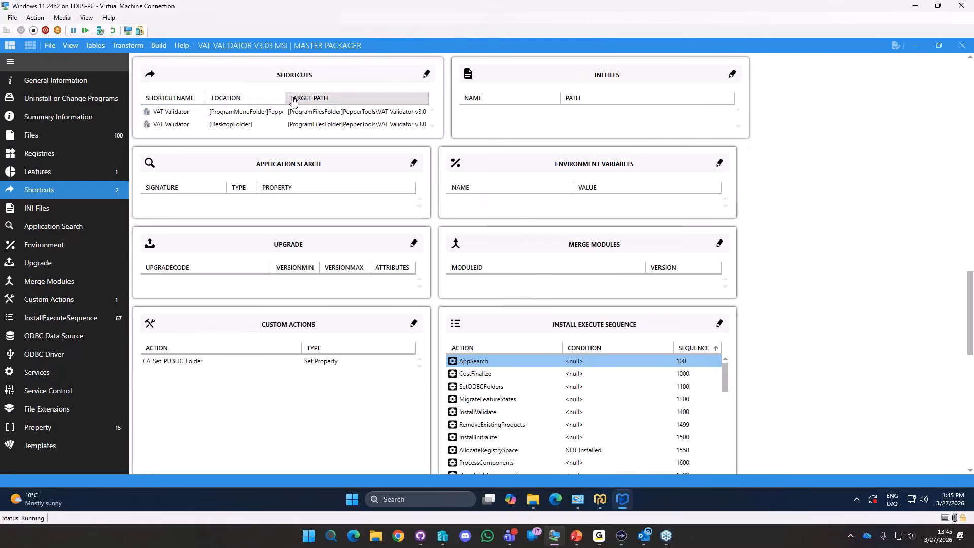
click(256, 122)
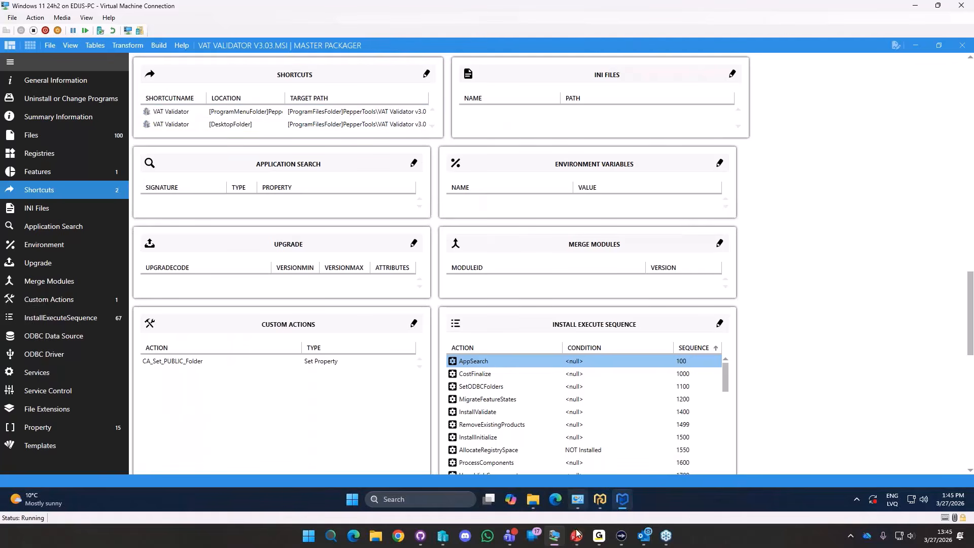
Return to the presentation and advance to the 'Learn to Package Any Application' slide.
mouse_move(574, 540)
click(578, 477)
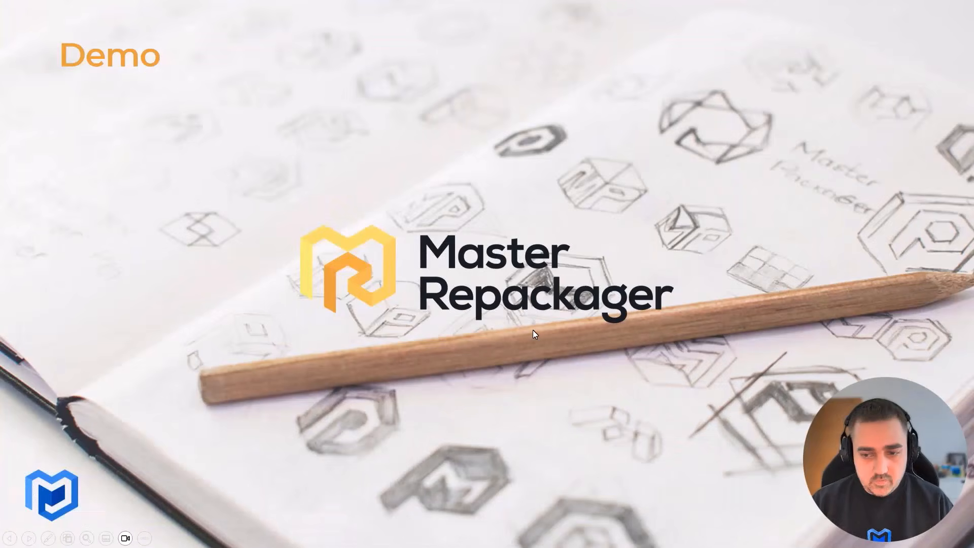
click(533, 333)
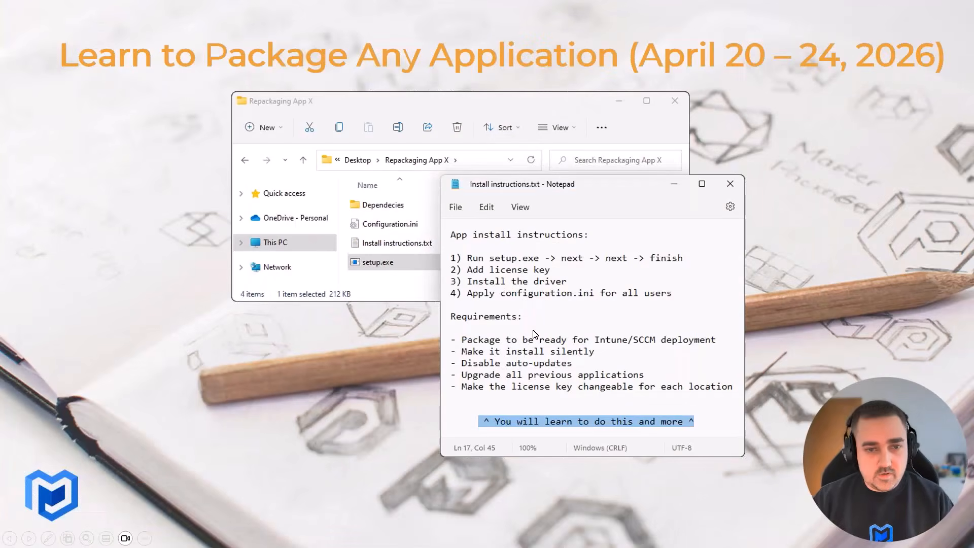